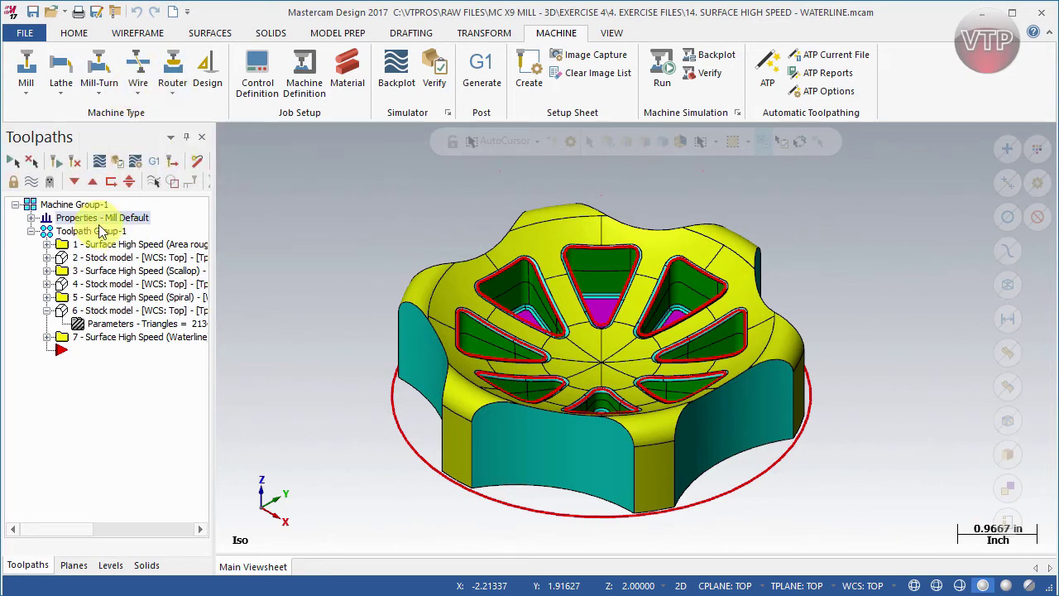
- Check which mill machine definitions are available for the machine type
{"action": "left_click", "coordinate": [31, 90]}
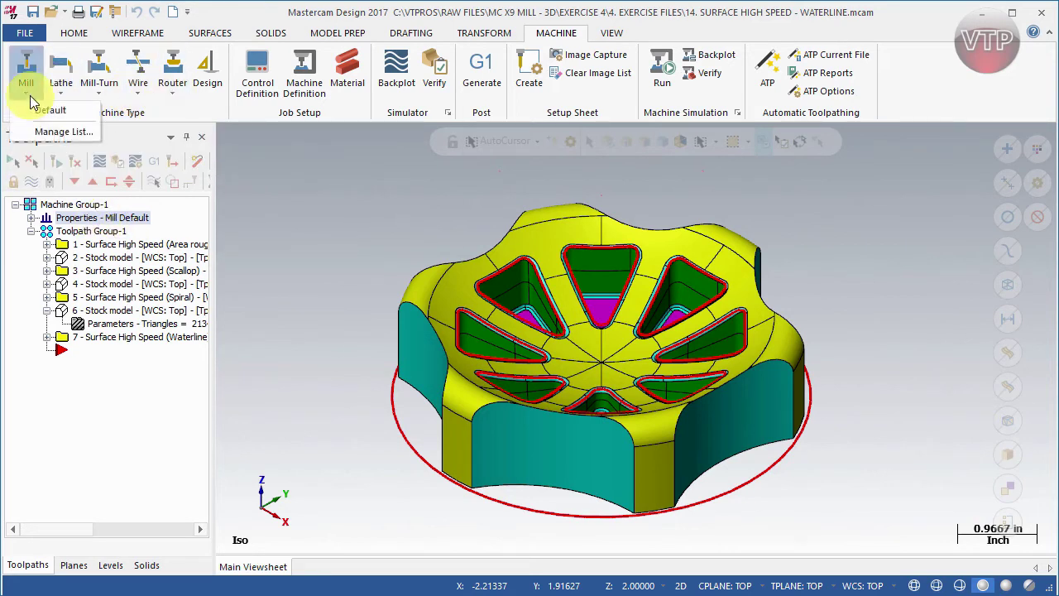
{"action": "left_click", "coordinate": [157, 211]}
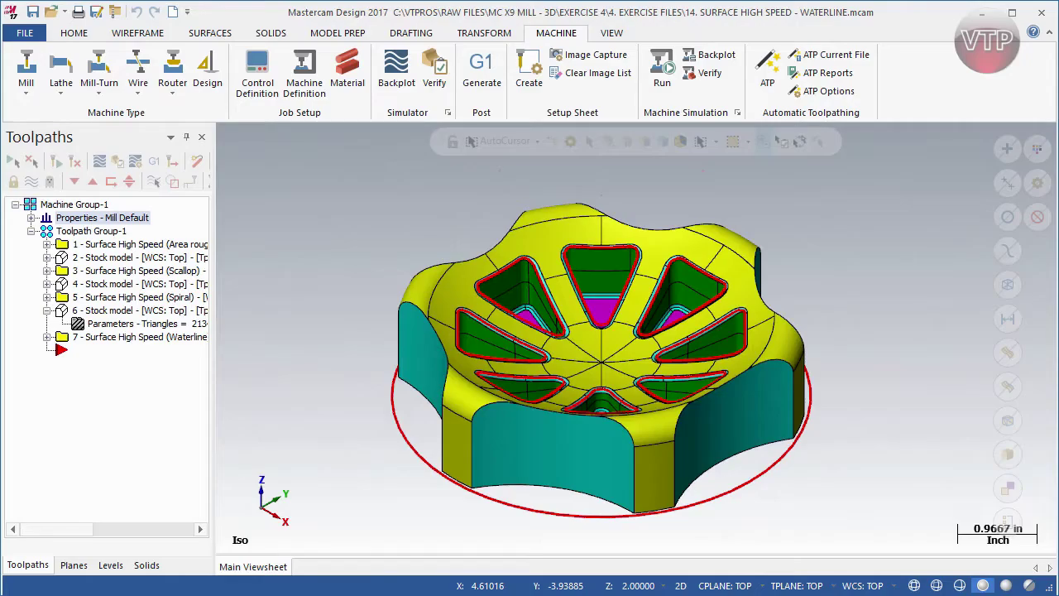
- Examine the wireframe, surface and solid creation tools used for part geometry, and return to the Mastercam flow chart
{"action": "left_click", "coordinate": [137, 32]}
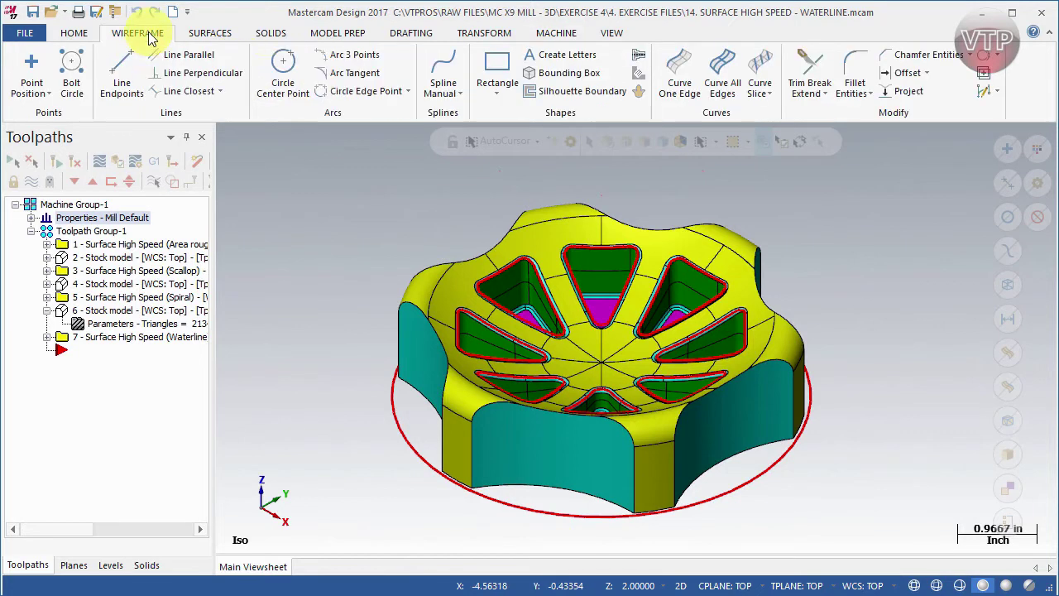
{"action": "left_click", "coordinate": [270, 32]}
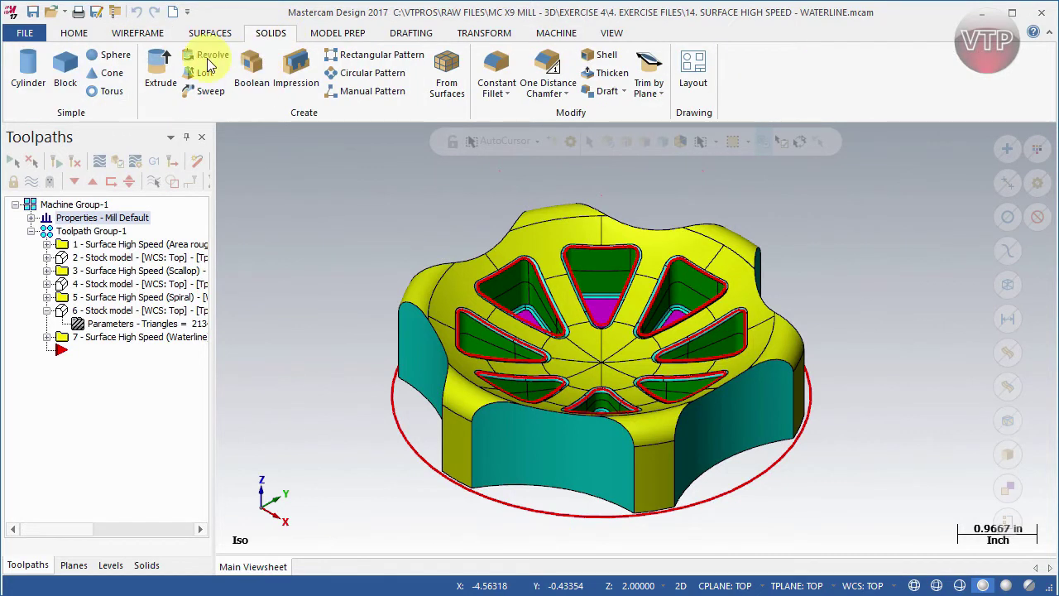
{"action": "left_click", "coordinate": [138, 35]}
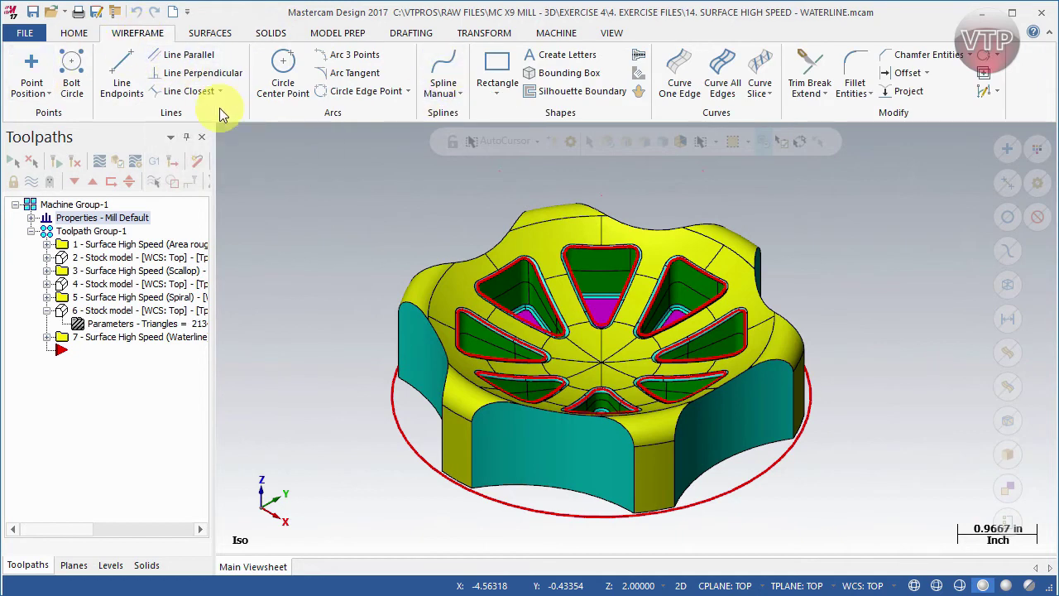
{"action": "left_click", "coordinate": [212, 35]}
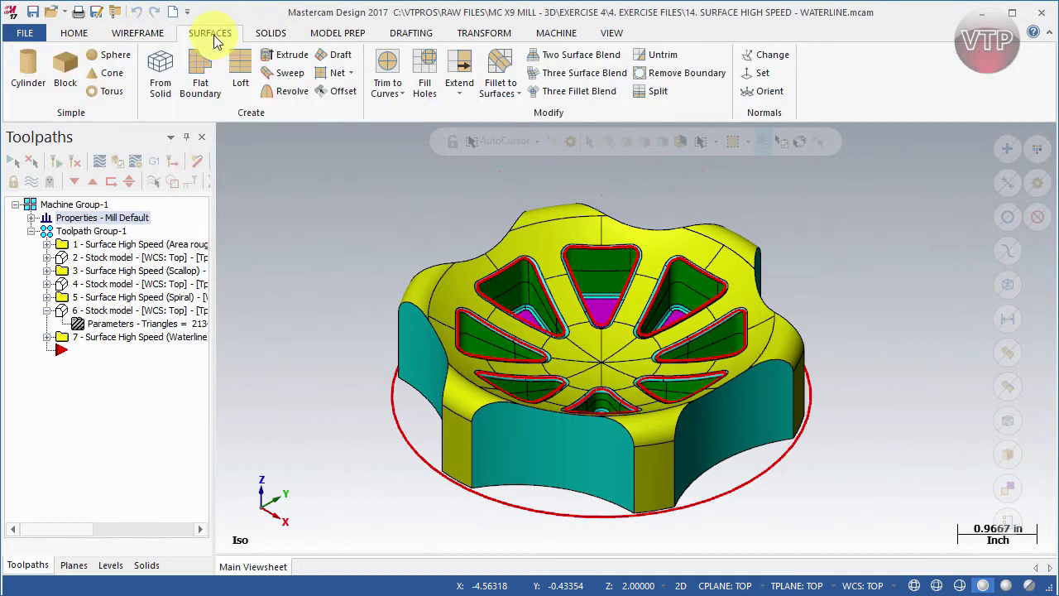
{"action": "left_click", "coordinate": [278, 38]}
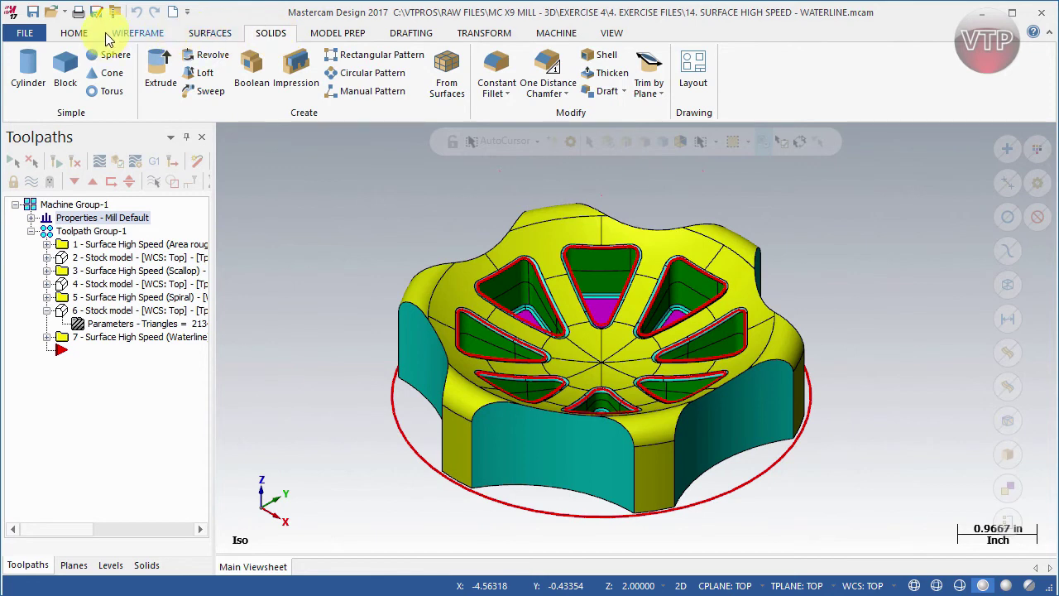
{"action": "left_click", "coordinate": [135, 34]}
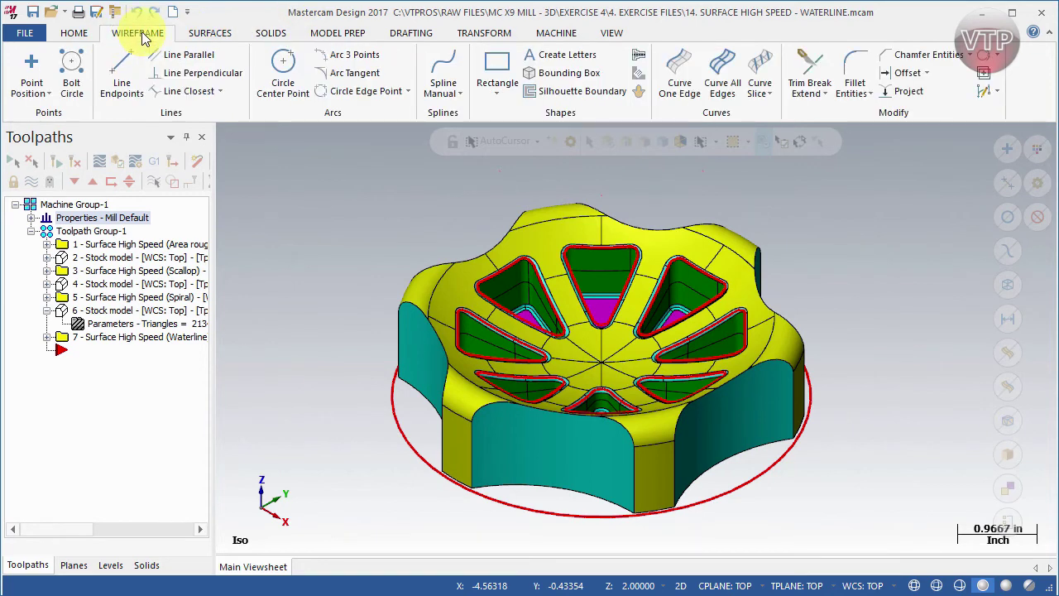
{"action": "left_click", "coordinate": [203, 37]}
{"action": "left_click", "coordinate": [265, 40]}
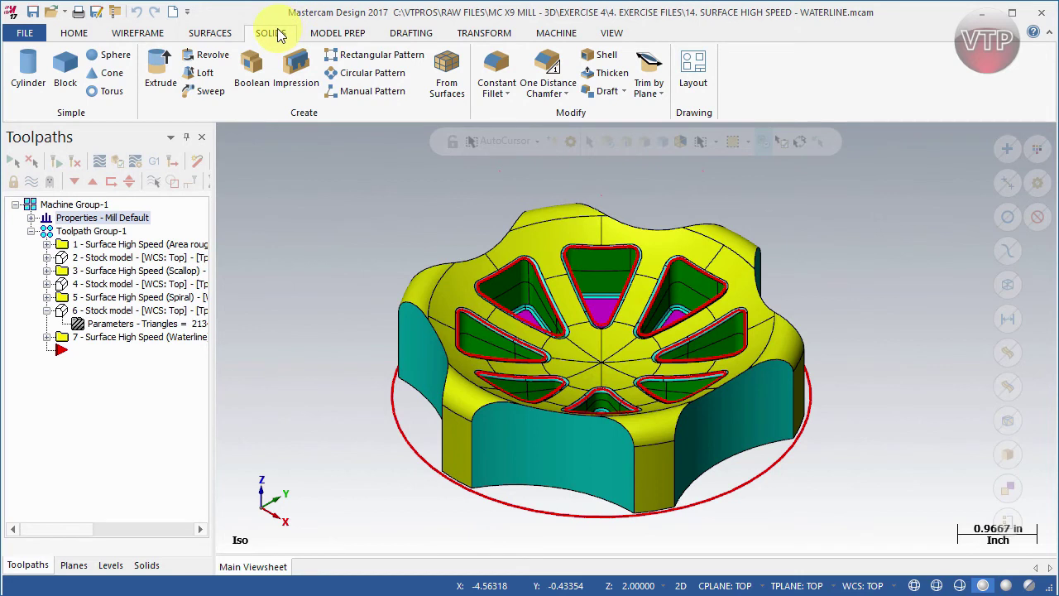
{"action": "left_click", "coordinate": [211, 33]}
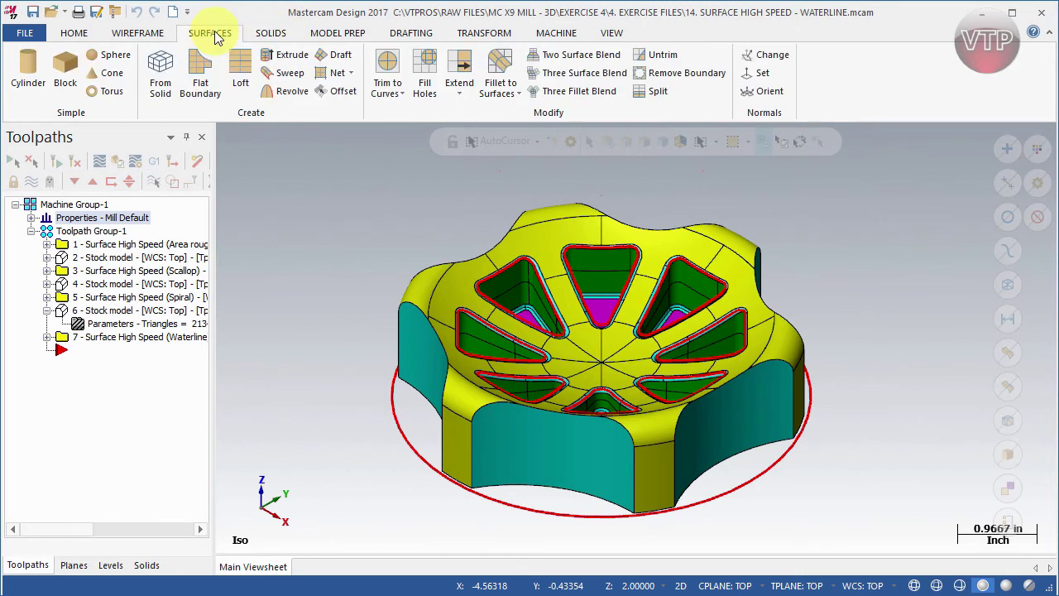
{"action": "middle_click_drag", "start_coordinate": [584, 397], "coordinate": [619, 230]}
{"action": "middle_click_drag", "start_coordinate": [551, 393], "coordinate": [270, 229]}
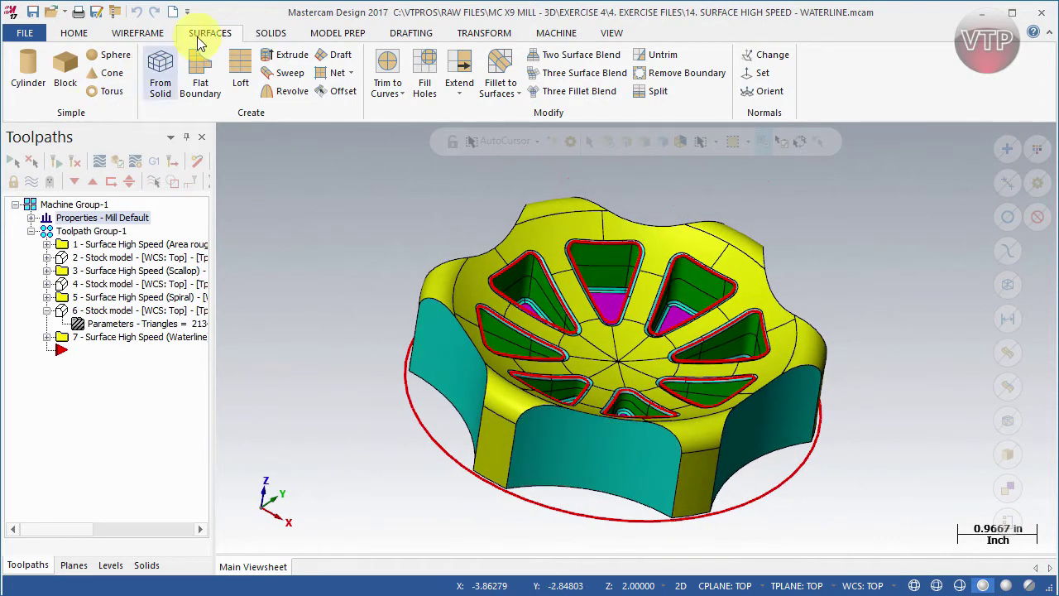
{"action": "left_click", "coordinate": [270, 33]}
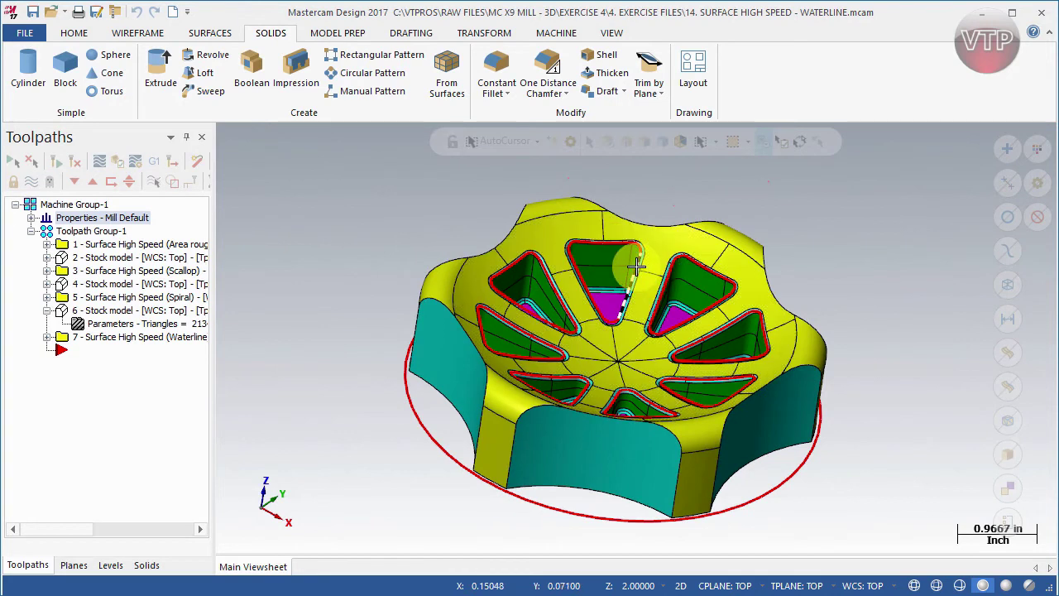
{"action": "left_click", "coordinate": [140, 37]}
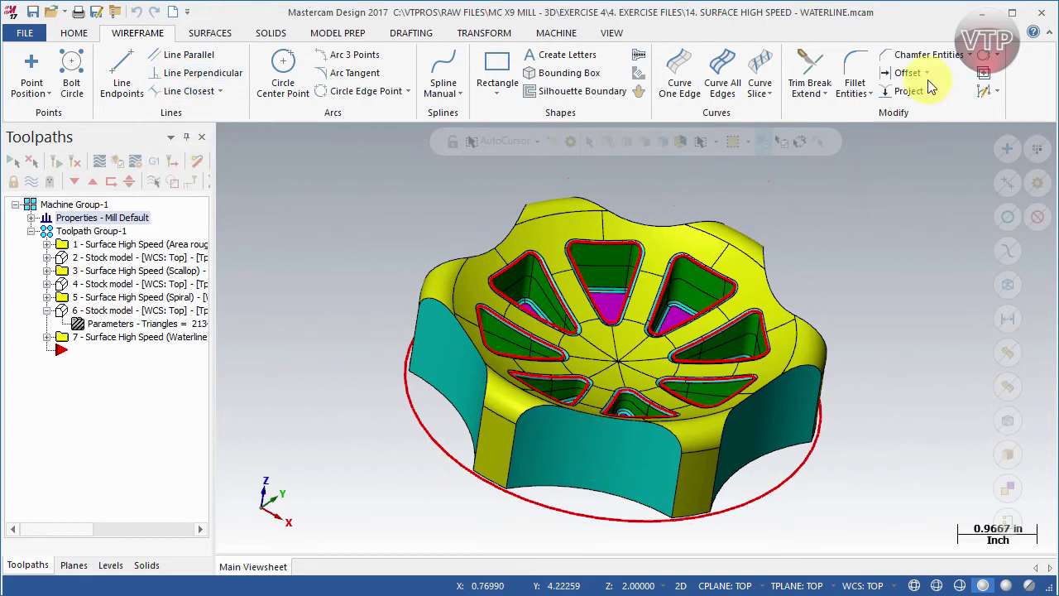
{"action": "left_click", "coordinate": [981, 13]}
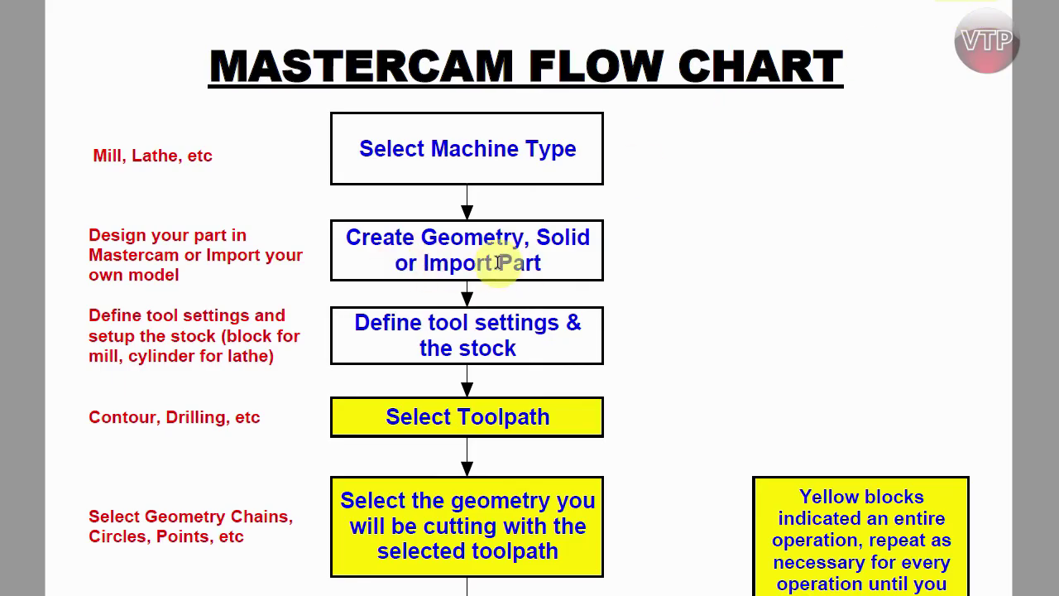
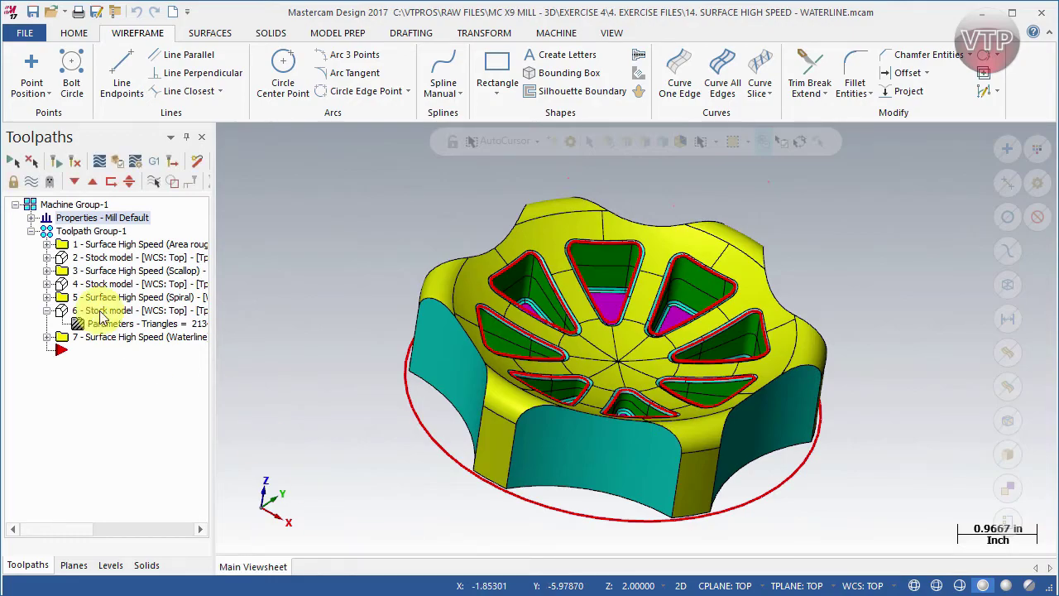
- Review the tool settings and stock setup in the machine group properties, and close them without saving
{"action": "left_click", "coordinate": [30, 218]}
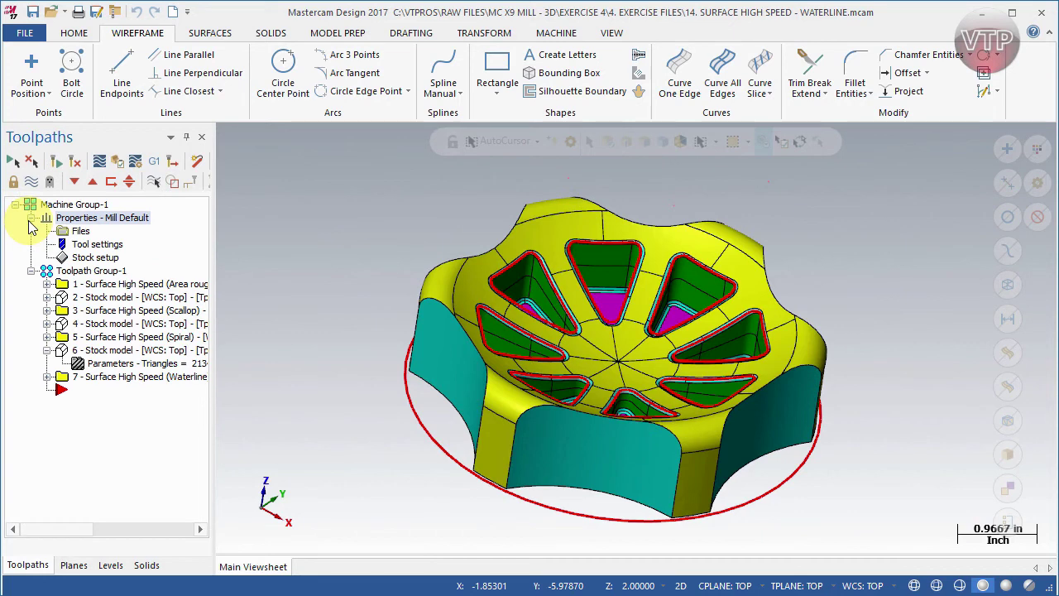
{"action": "left_click", "coordinate": [97, 245]}
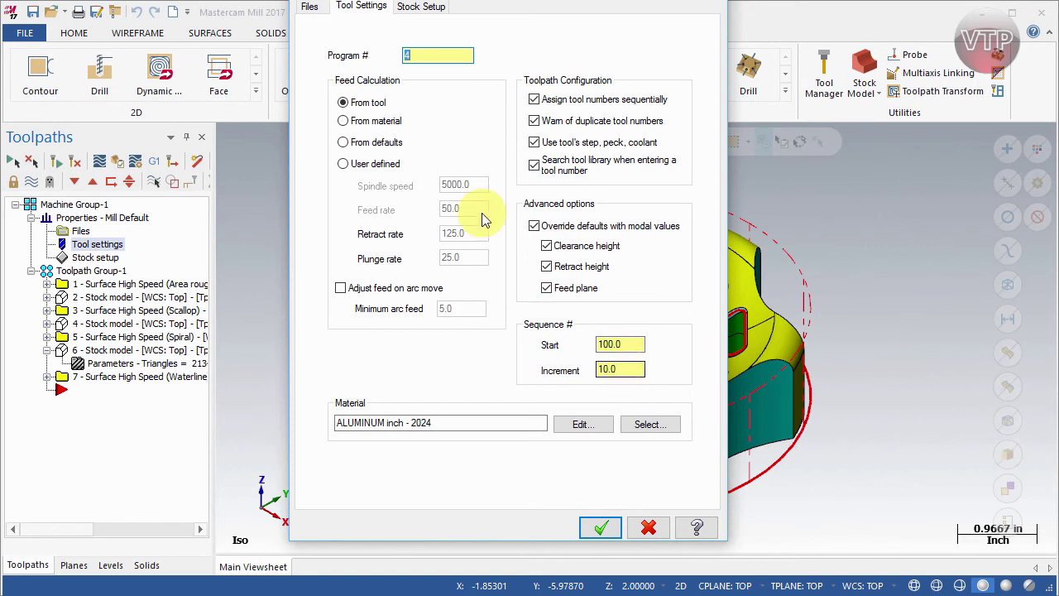
{"action": "left_click", "coordinate": [431, 8]}
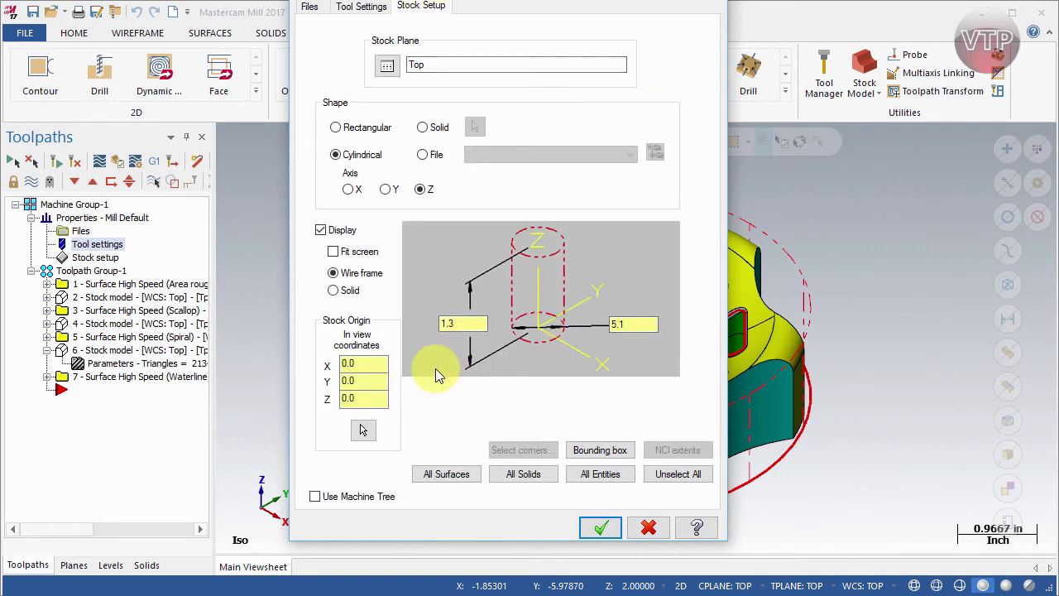
{"action": "left_click_drag", "start_coordinate": [644, 25], "coordinate": [333, 0]}
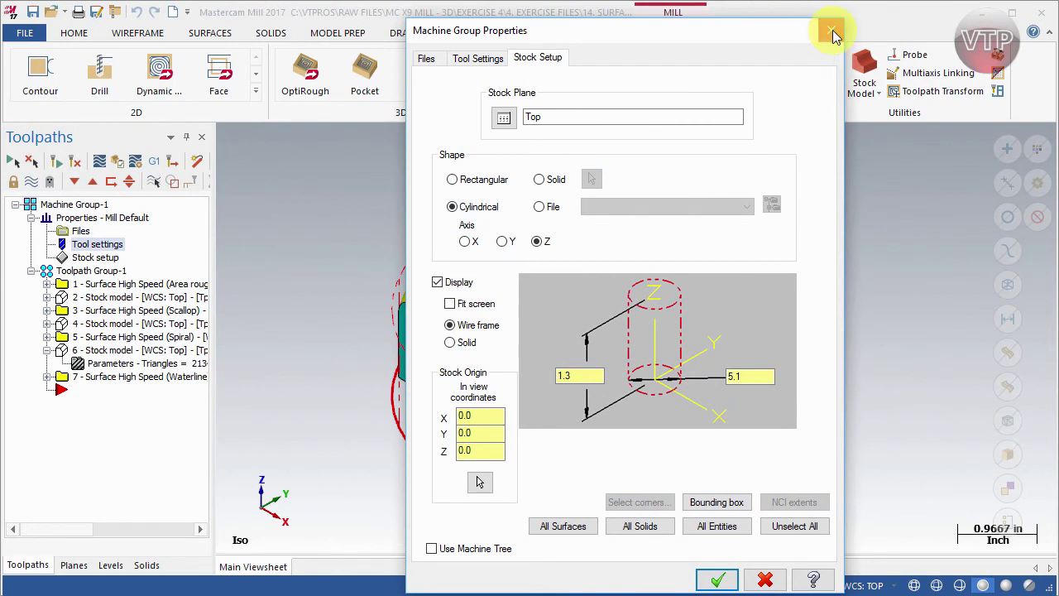
{"action": "left_click", "coordinate": [832, 35]}
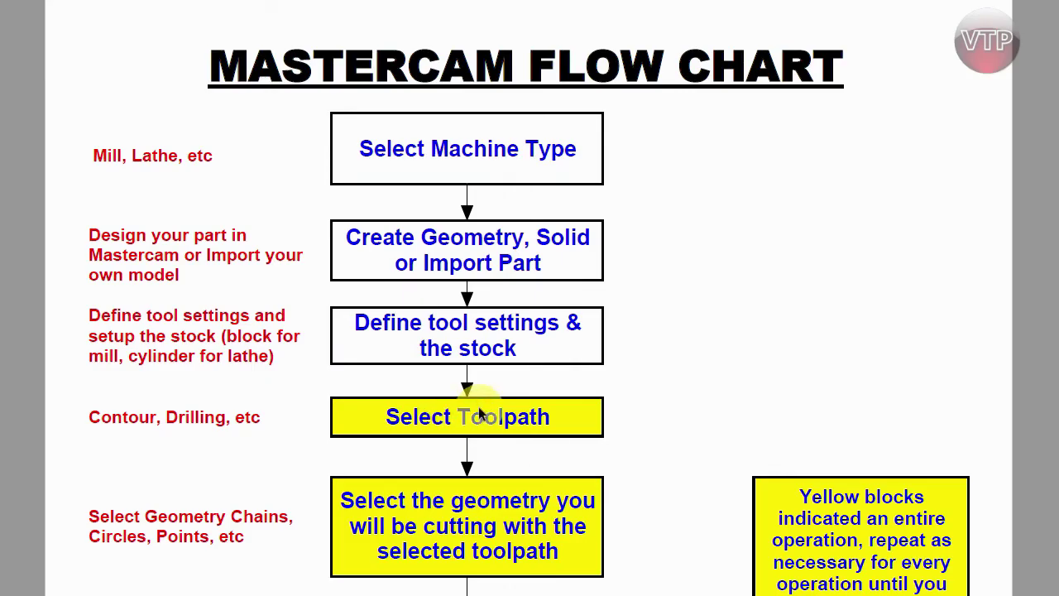
- Read the flow chart's stages from toolpath and geometry selection to verification, comparing them with the available mill toolpaths
{"action": "scroll", "coordinate": [483, 413], "scroll_direction": "down", "scroll_amount": 3}
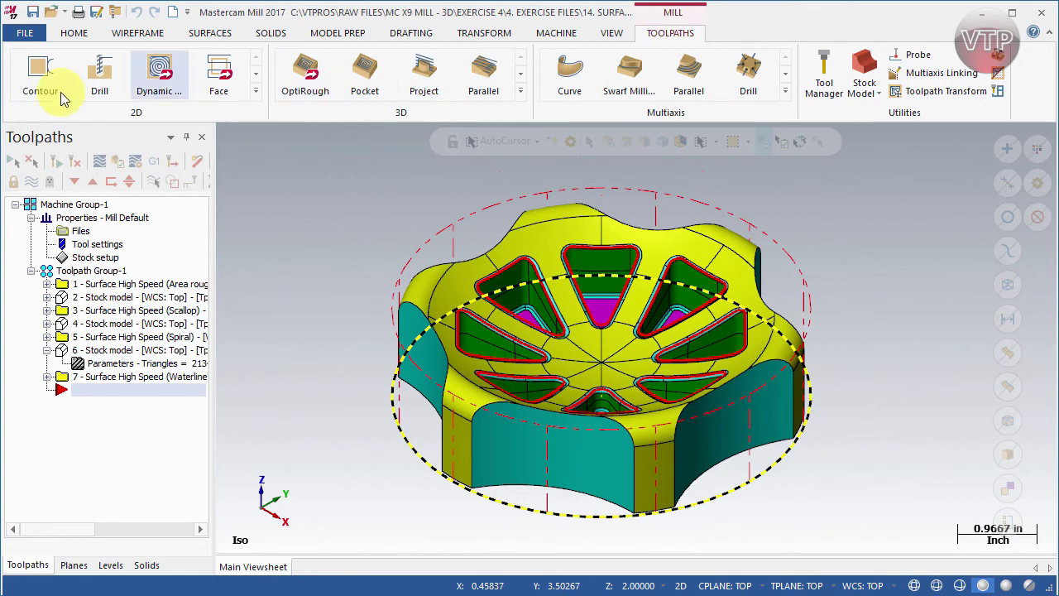
{"action": "left_click", "coordinate": [99, 76]}
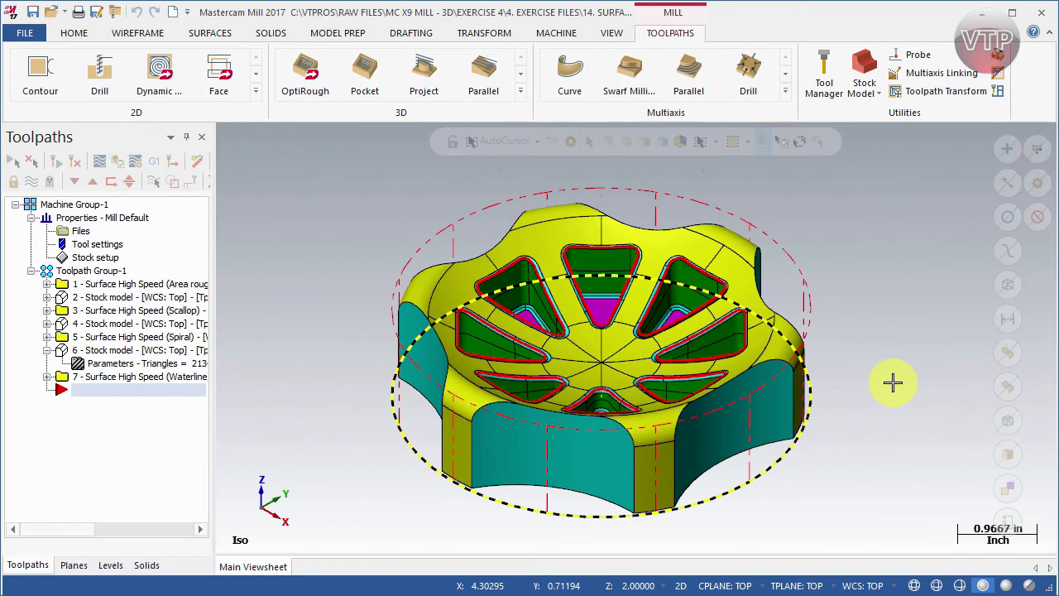
{"action": "left_click", "coordinate": [599, 327]}
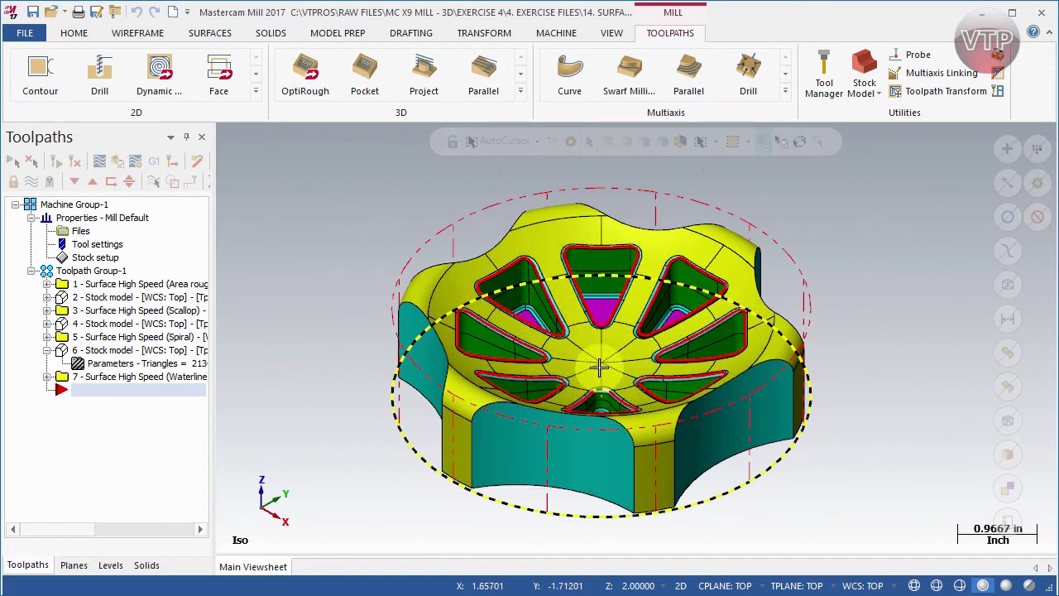
{"action": "left_click", "coordinate": [566, 505]}
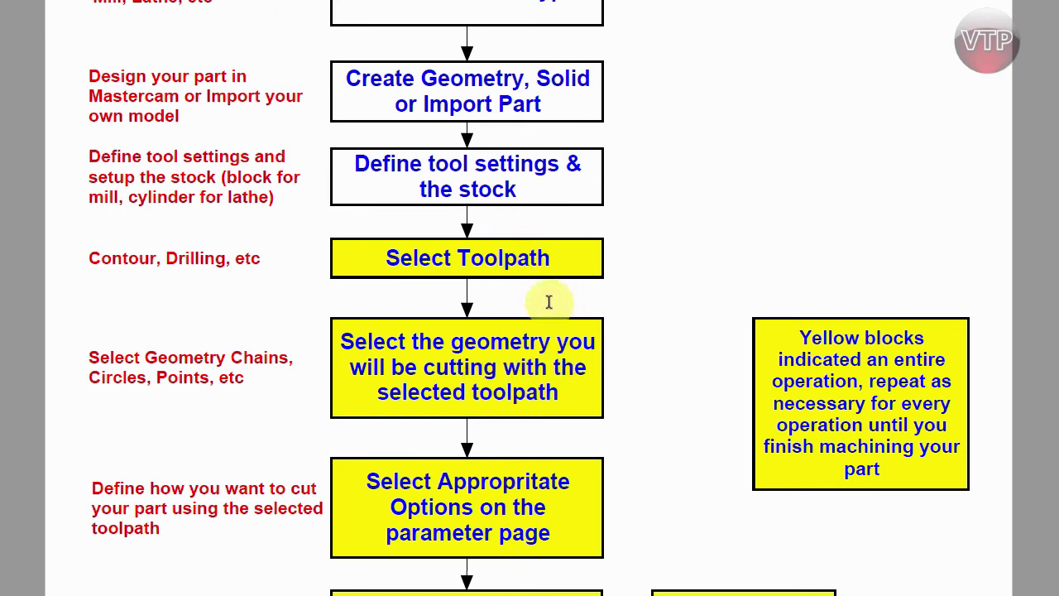
{"action": "scroll", "coordinate": [549, 301], "scroll_direction": "down", "scroll_amount": 3}
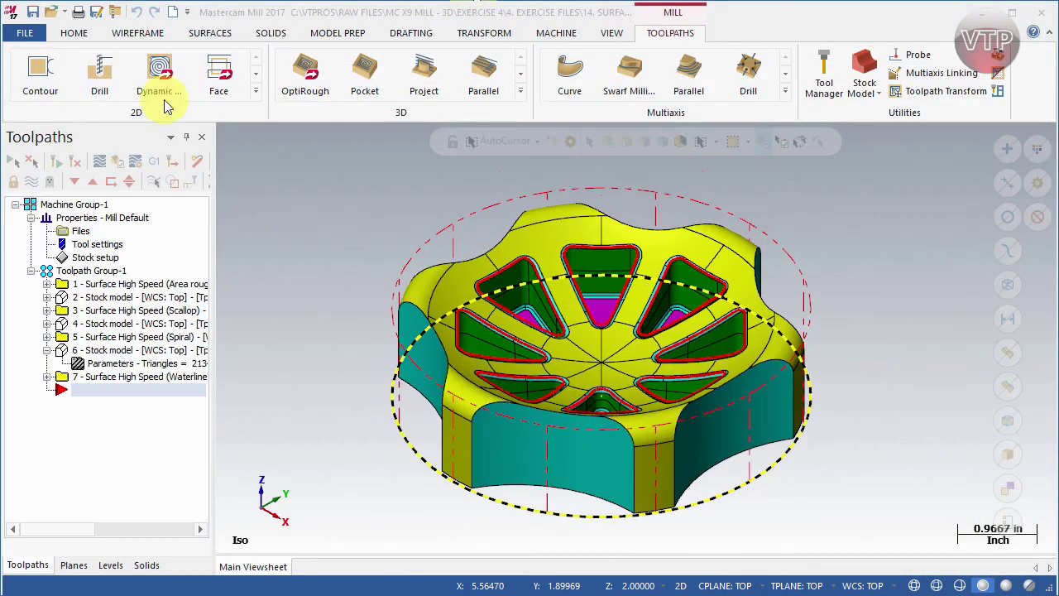
- Review the toolpath type, tool, holder, stock and stock-to-leave parameters of the first Area Roughing operation, trying the Finishing type, and cancel
{"action": "left_click", "coordinate": [47, 284]}
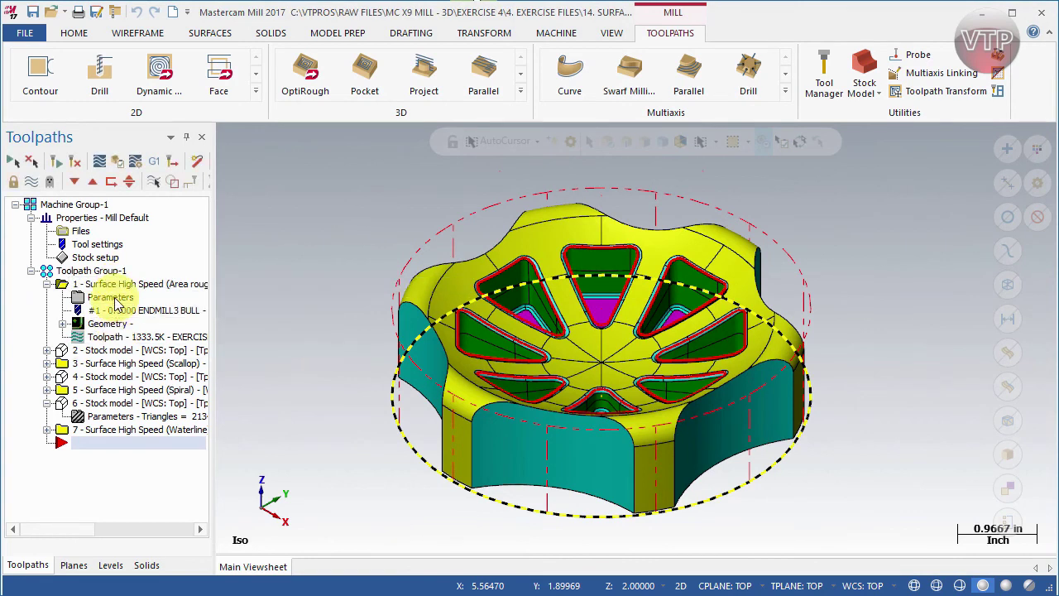
{"action": "left_click", "coordinate": [111, 298]}
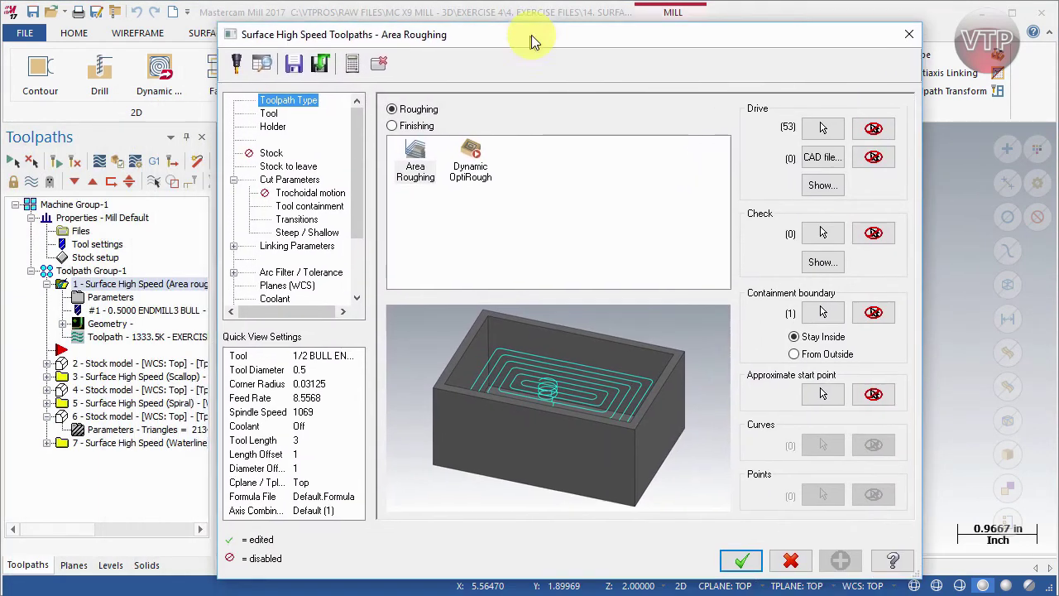
{"action": "left_click_drag", "start_coordinate": [532, 34], "coordinate": [535, 32]}
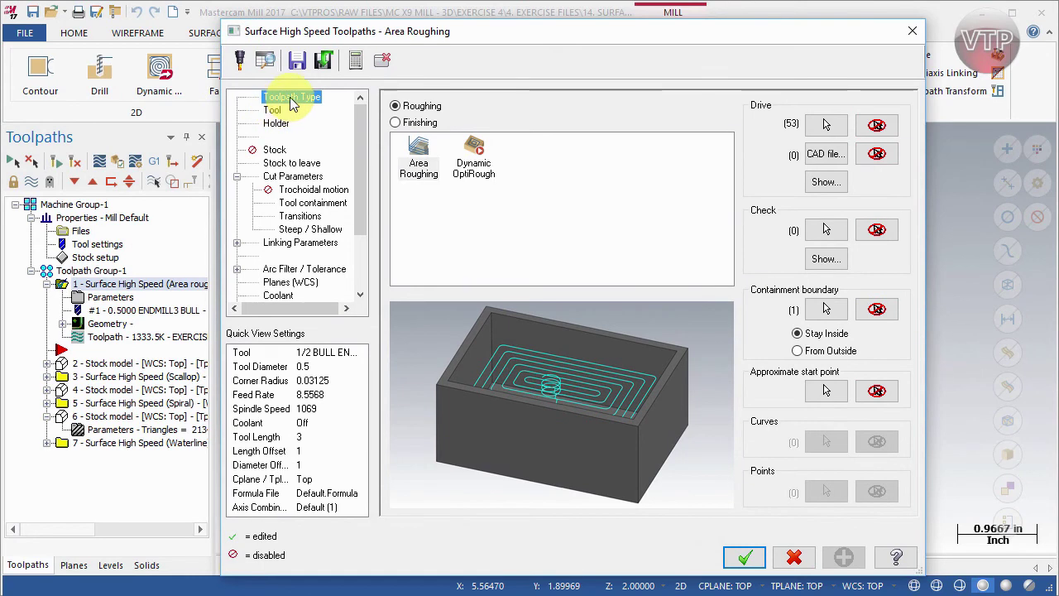
{"action": "left_click", "coordinate": [395, 122]}
{"action": "left_click", "coordinate": [274, 113]}
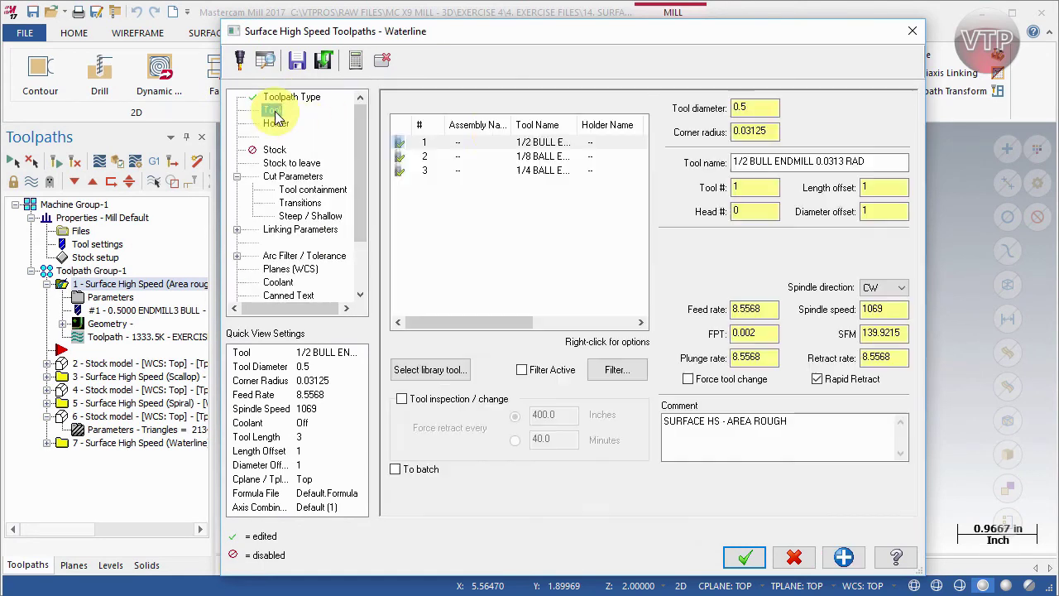
{"action": "left_click", "coordinate": [281, 124]}
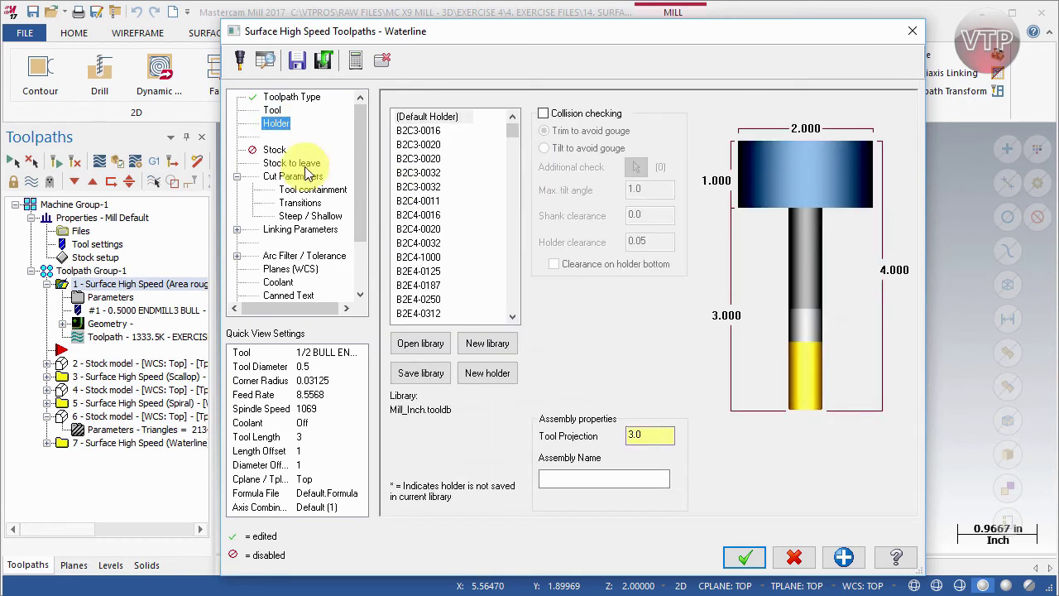
{"action": "left_click", "coordinate": [274, 150]}
{"action": "left_click", "coordinate": [291, 163]}
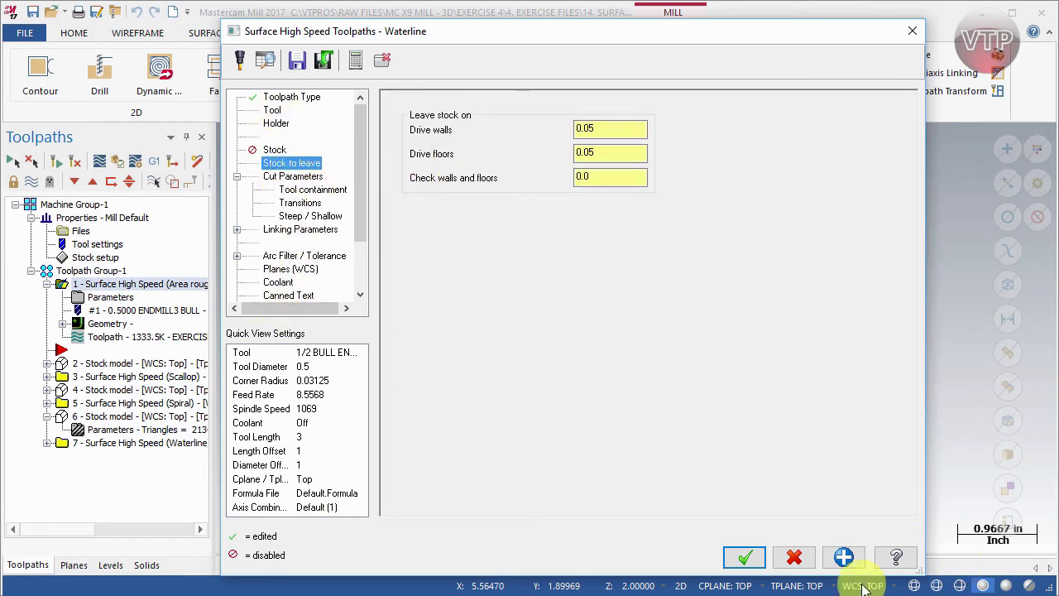
{"action": "left_click", "coordinate": [794, 557]}
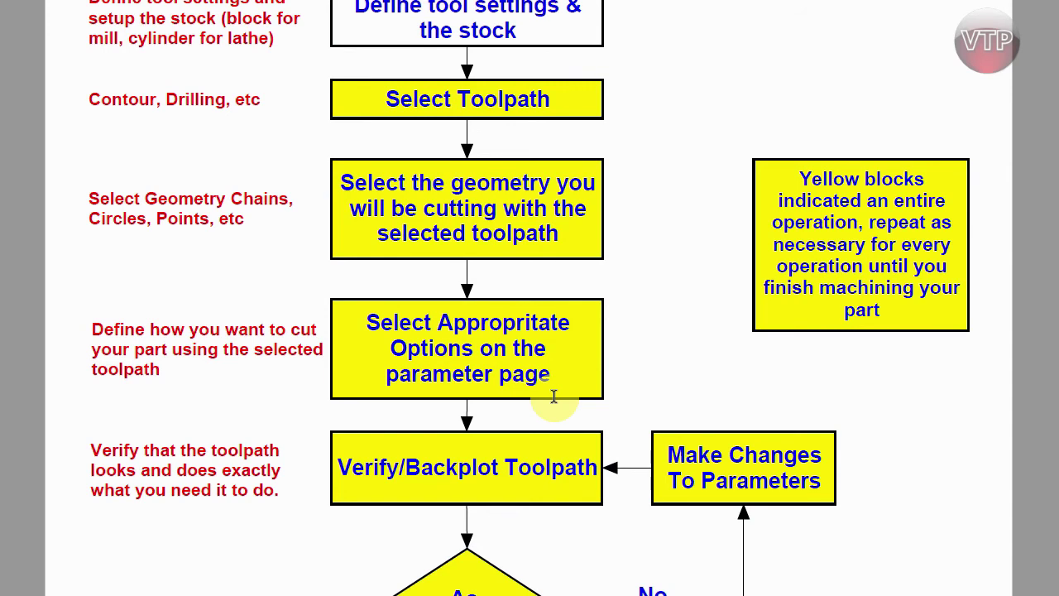
- Verify the Surface High Speed Area Roughing operation by playing its material removal simulation
{"action": "scroll", "coordinate": [556, 389], "scroll_direction": "down", "scroll_amount": 1}
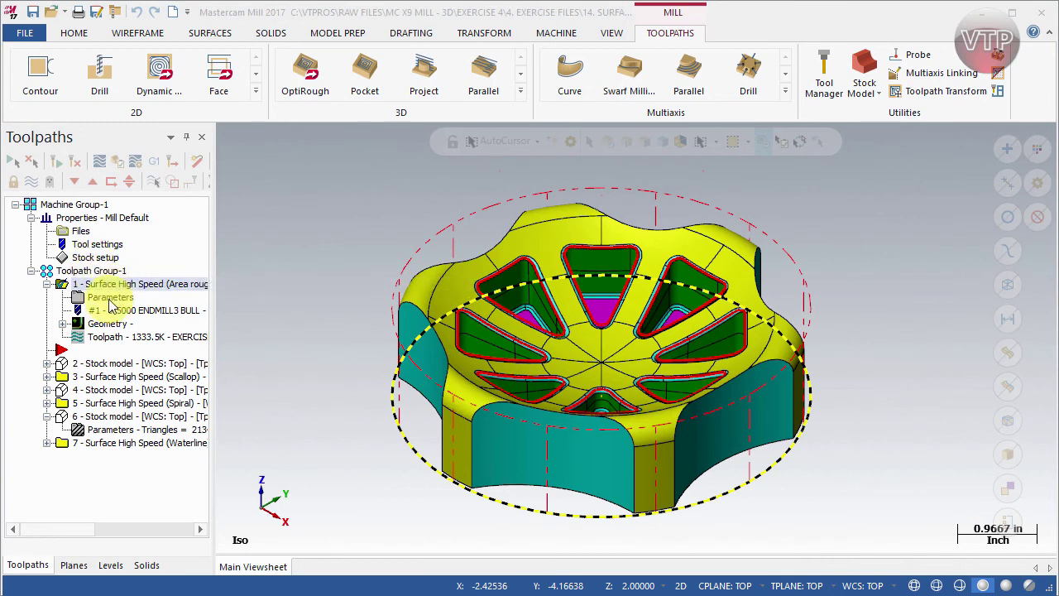
{"action": "left_click", "coordinate": [116, 161]}
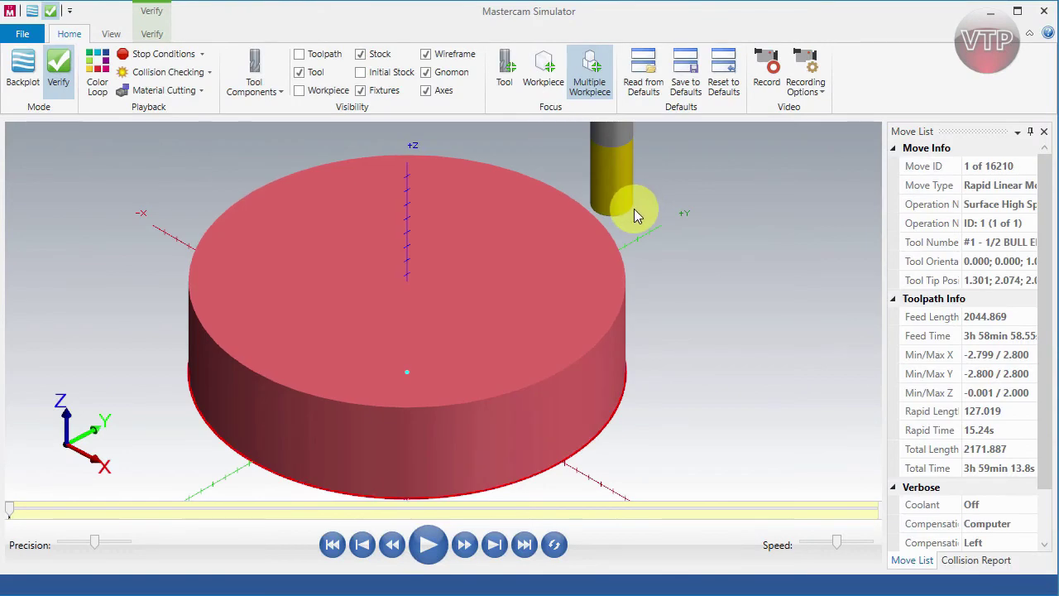
{"action": "left_click", "coordinate": [429, 546]}
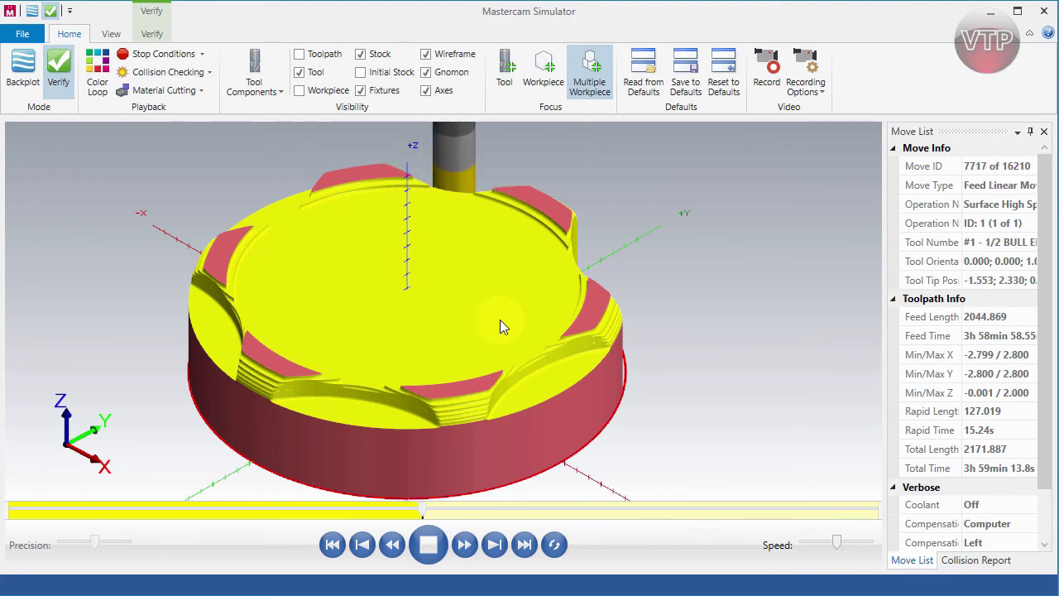
- Finish the Area Roughing simulation, inspect the fully cut stock from another angle, and close the simulator
{"action": "left_click", "coordinate": [427, 544]}
{"action": "left_click", "coordinate": [555, 544]}
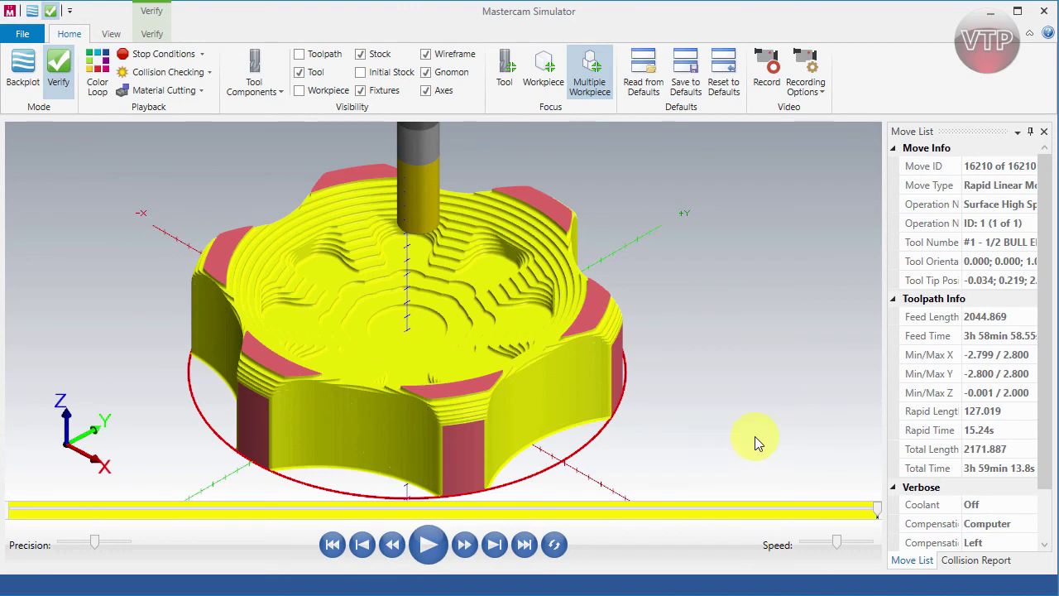
{"action": "middle_click_drag", "start_coordinate": [495, 335], "coordinate": [455, 323]}
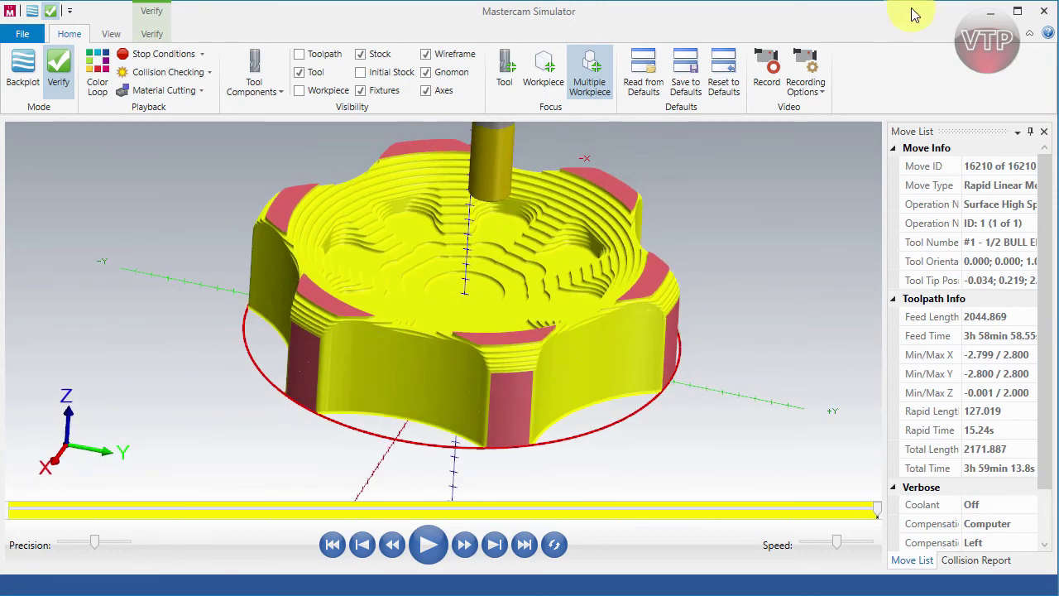
{"action": "left_click", "coordinate": [1050, 15]}
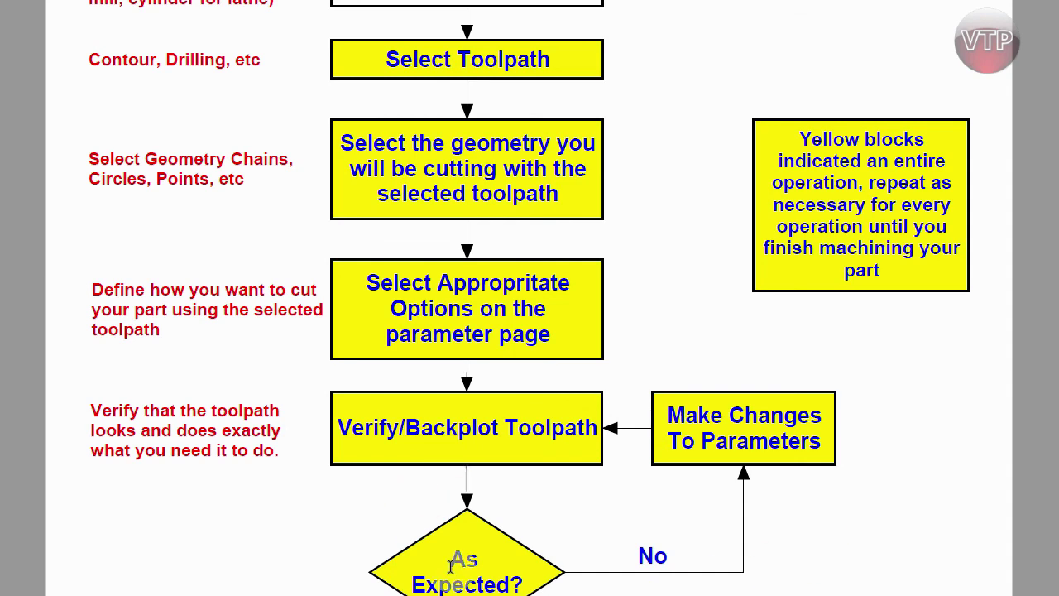
- Read the flow chart's final stages, from verifying the toolpath and the parameter-change loop to creating the NC code
{"action": "scroll", "coordinate": [513, 530], "scroll_direction": "down", "scroll_amount": 3}
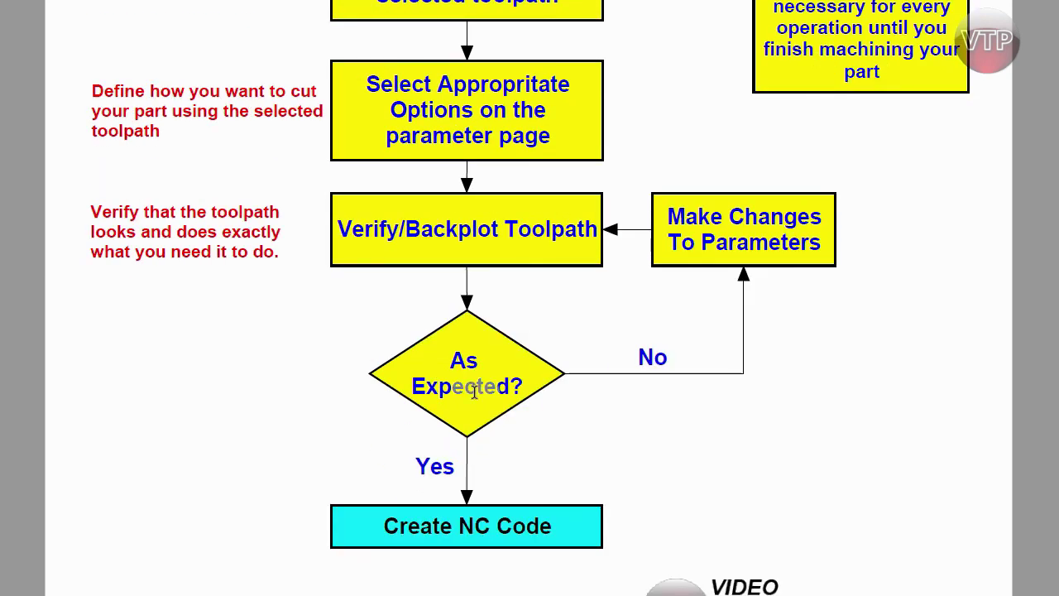
{"action": "scroll", "coordinate": [496, 432], "scroll_direction": "up", "scroll_amount": 3}
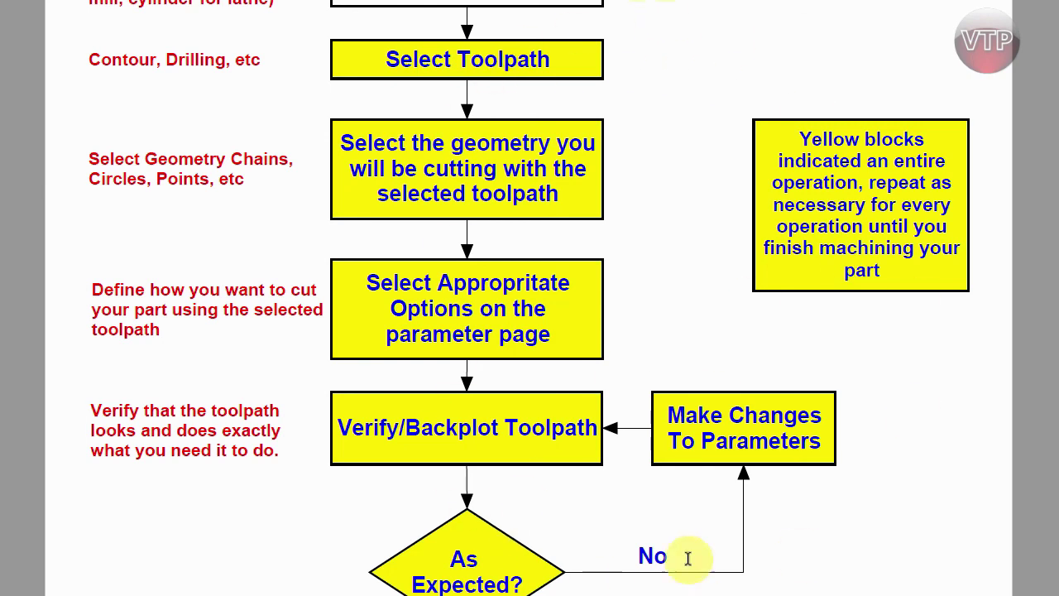
{"action": "scroll", "coordinate": [436, 501], "scroll_direction": "down", "scroll_amount": 7}
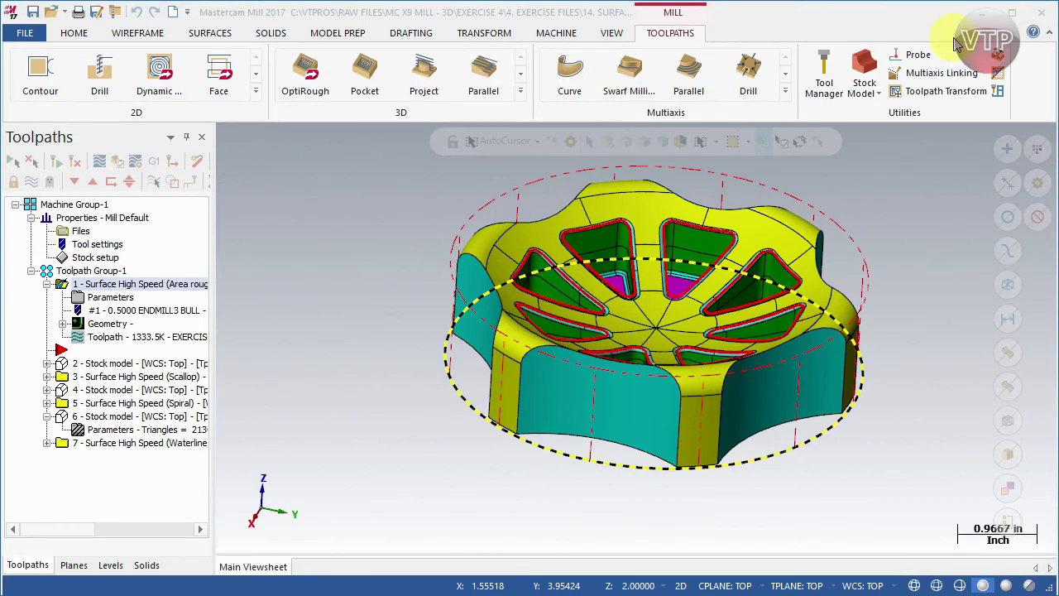
- Review the post processing options for the Area Roughing operation, including the NC file settings, and cancel without posting
{"action": "left_click", "coordinate": [157, 164]}
{"action": "left_click_drag", "start_coordinate": [222, 172], "coordinate": [361, 181]}
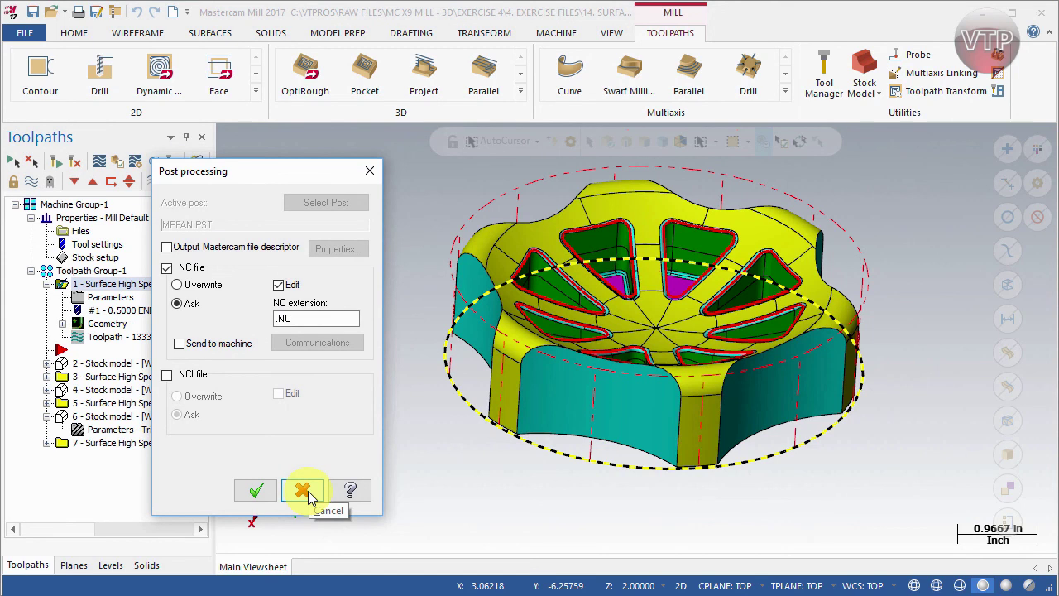
{"action": "left_click", "coordinate": [305, 491]}
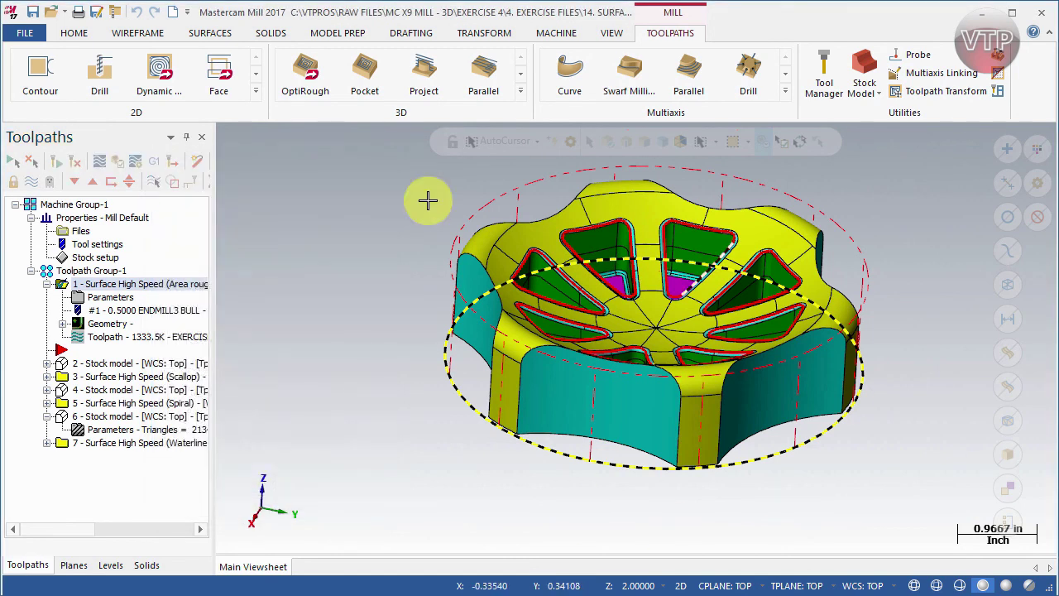